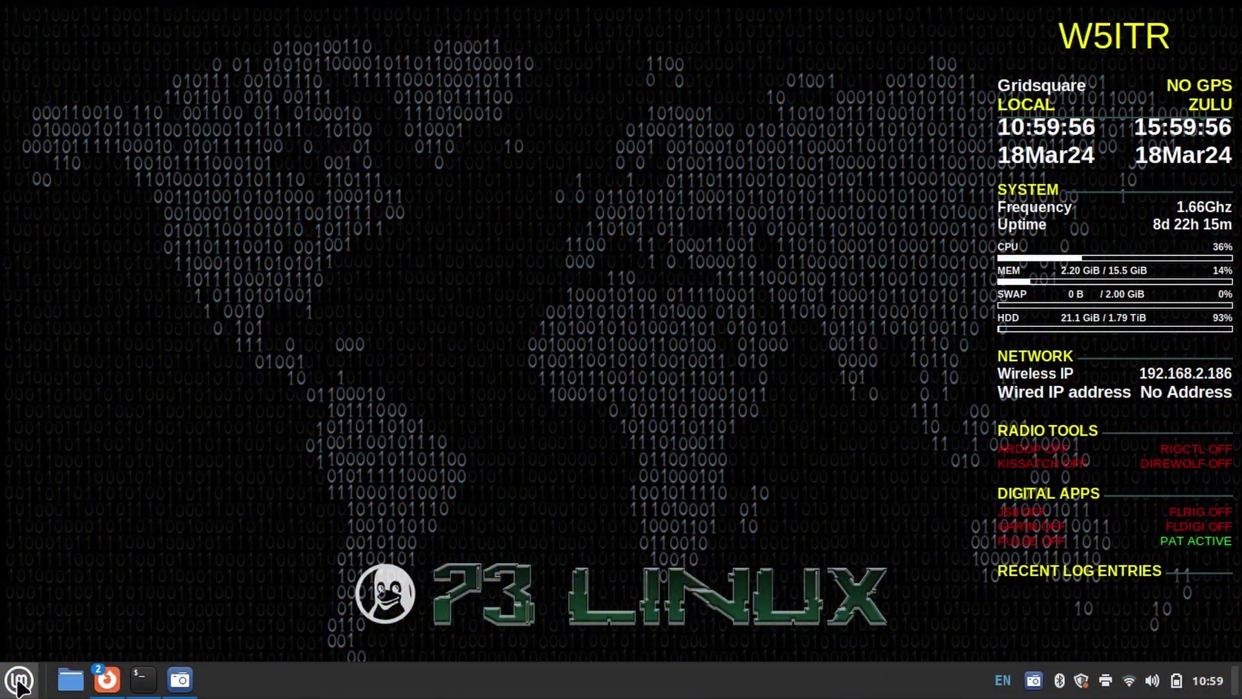
Launch CHIRP and open the recent file Icom_IC-2730A_20240318_RT.img, dismissing the radio information notice.
{"action": "left_click", "coordinate": [18, 679]}
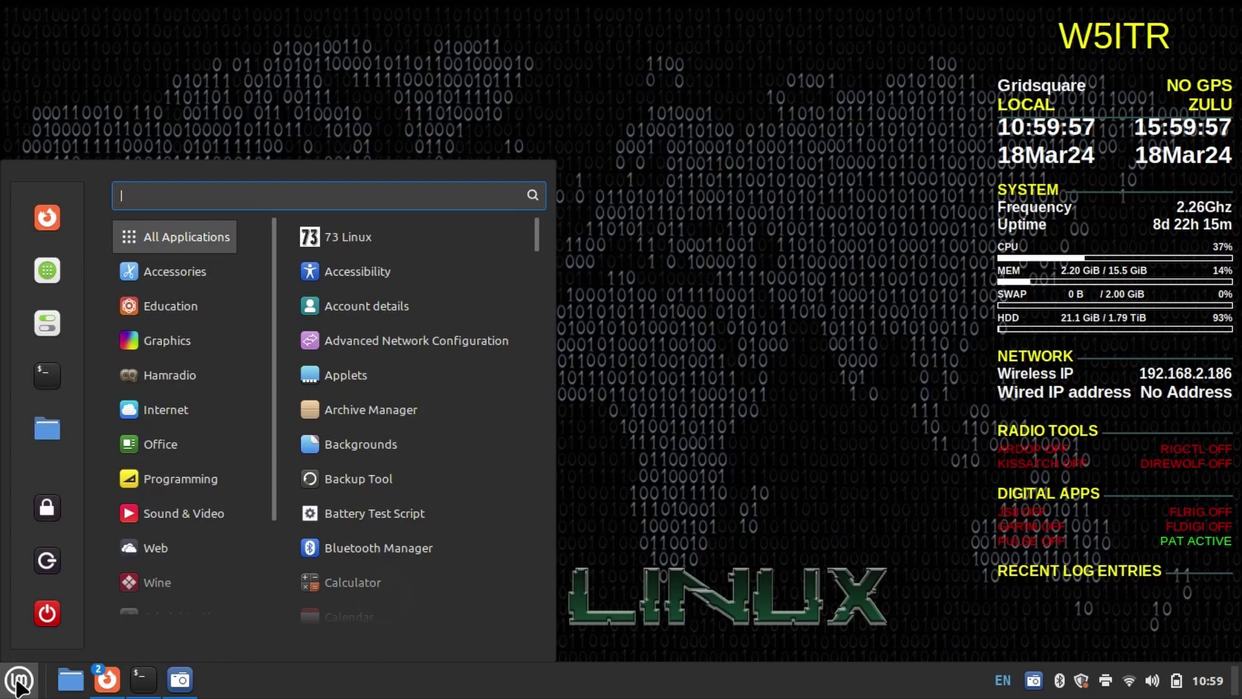
{"action": "type", "text": "chirp"}
{"action": "key", "text": "Return"}
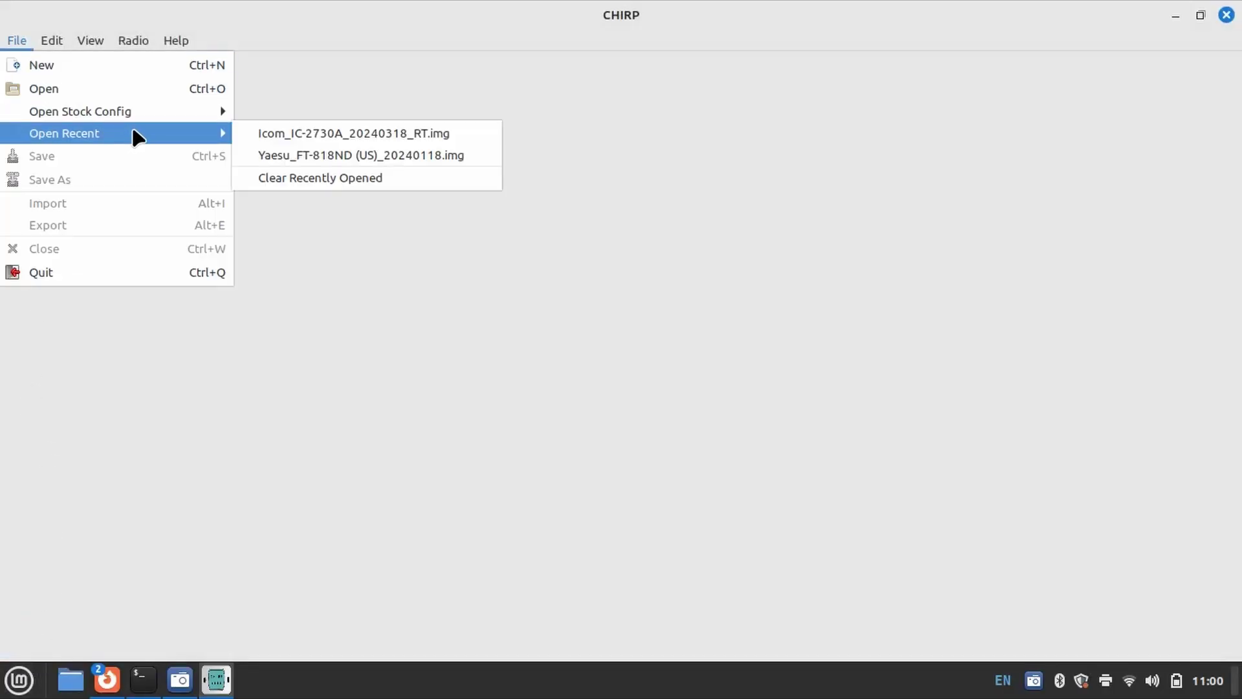
{"action": "left_click", "coordinate": [262, 138]}
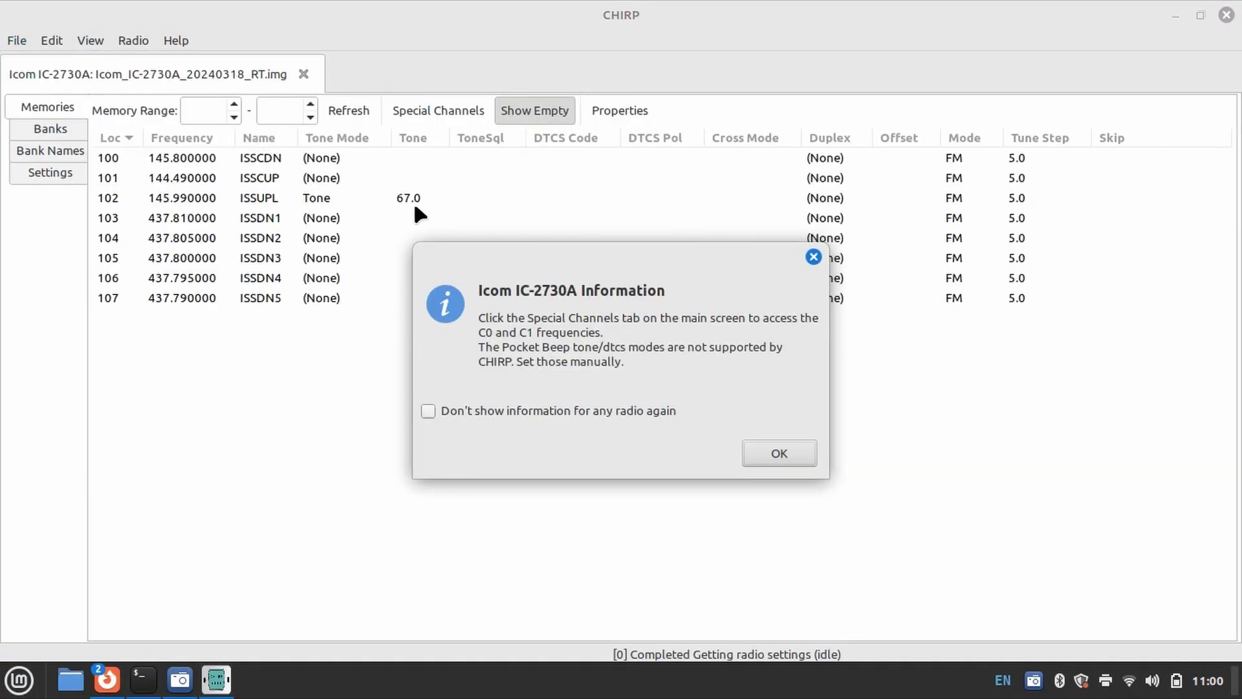
{"action": "left_click", "coordinate": [795, 453]}
Check the bank names, and in memory range 100 to 107 examine the ISS channels ISSCDN and ISSCUP.
{"action": "left_click", "coordinate": [54, 154]}
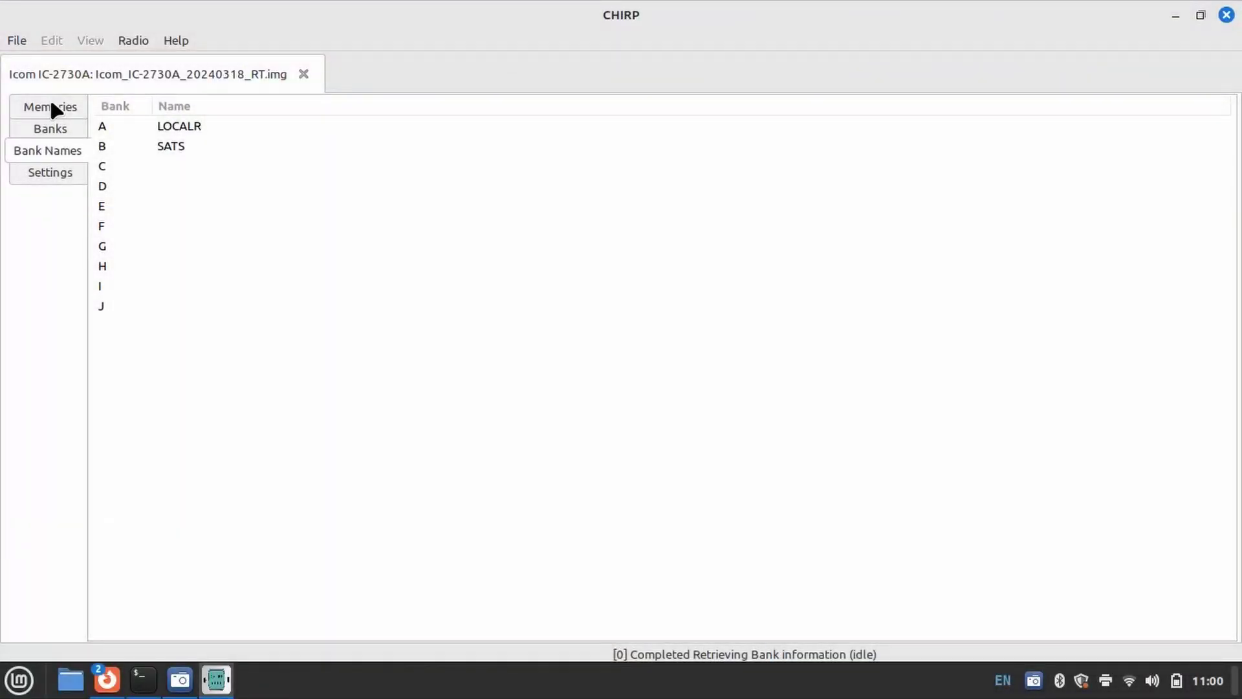
{"action": "left_click", "coordinate": [50, 105]}
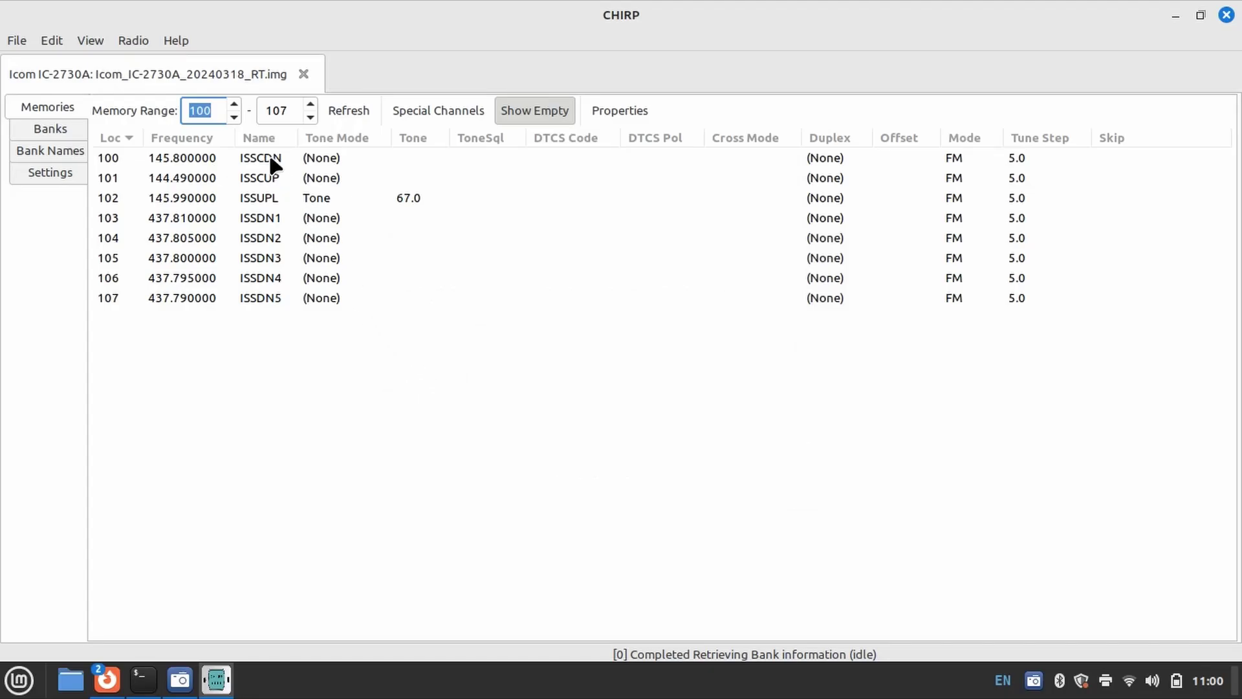
{"action": "left_click", "coordinate": [380, 160]}
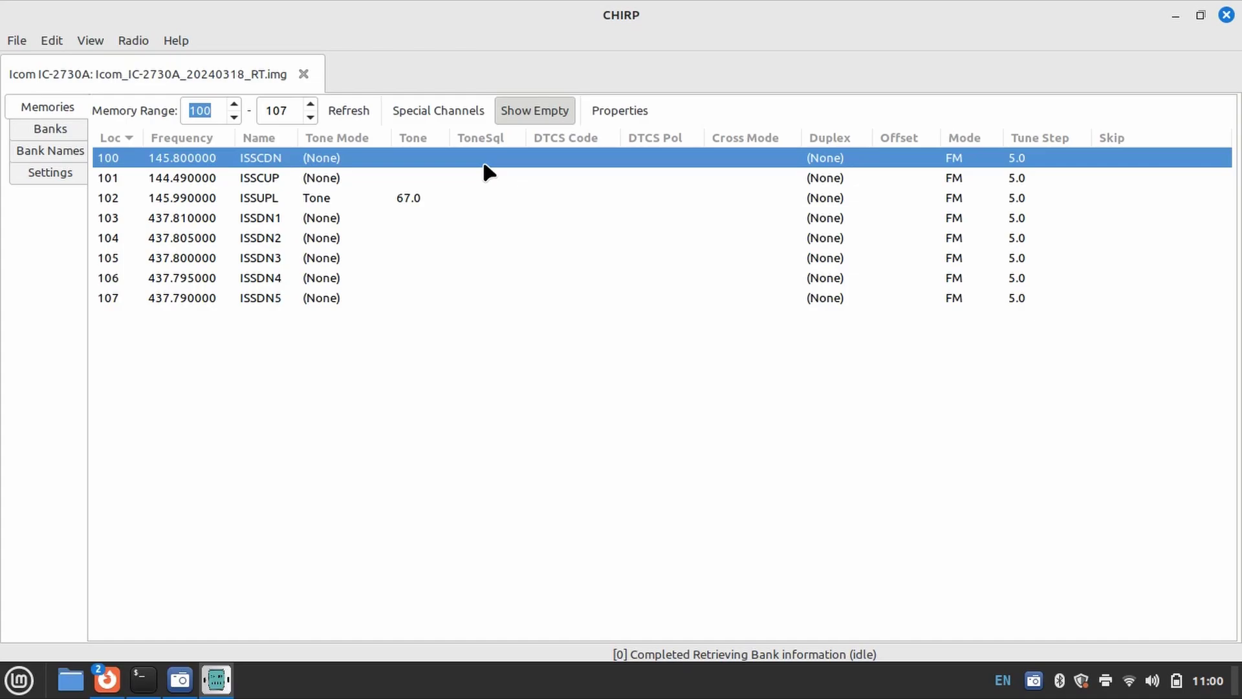
{"action": "left_click", "coordinate": [482, 179]}
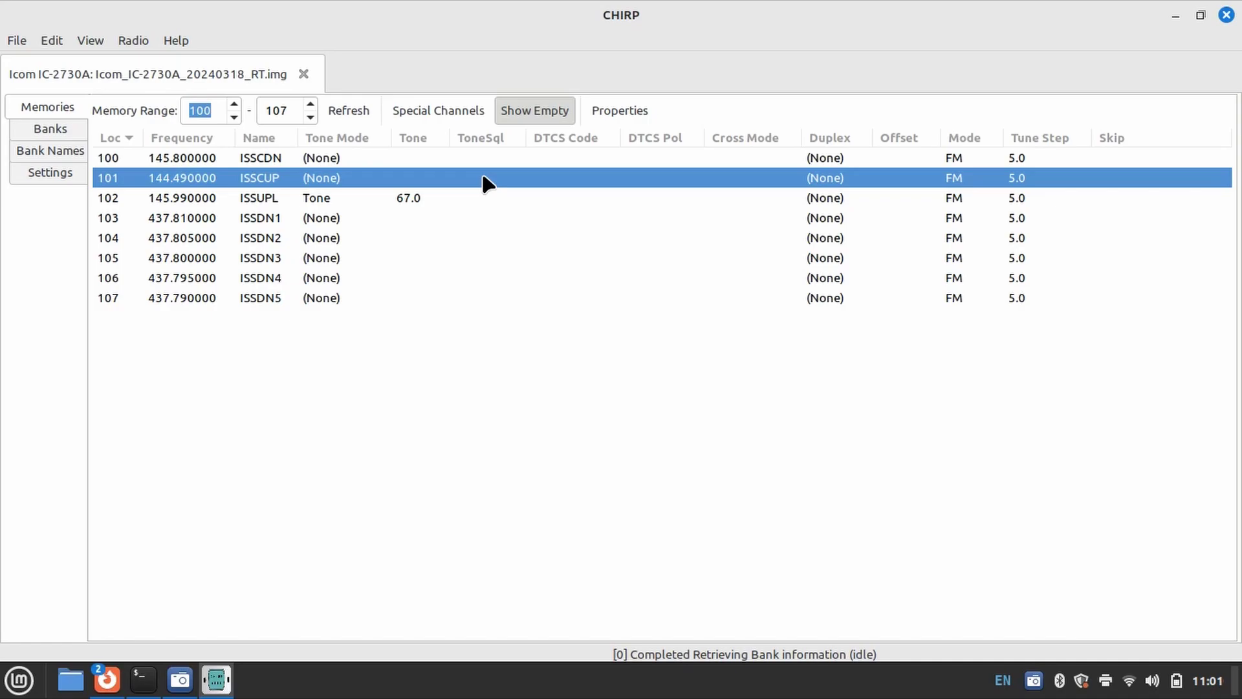
{"action": "left_click", "coordinate": [485, 164]}
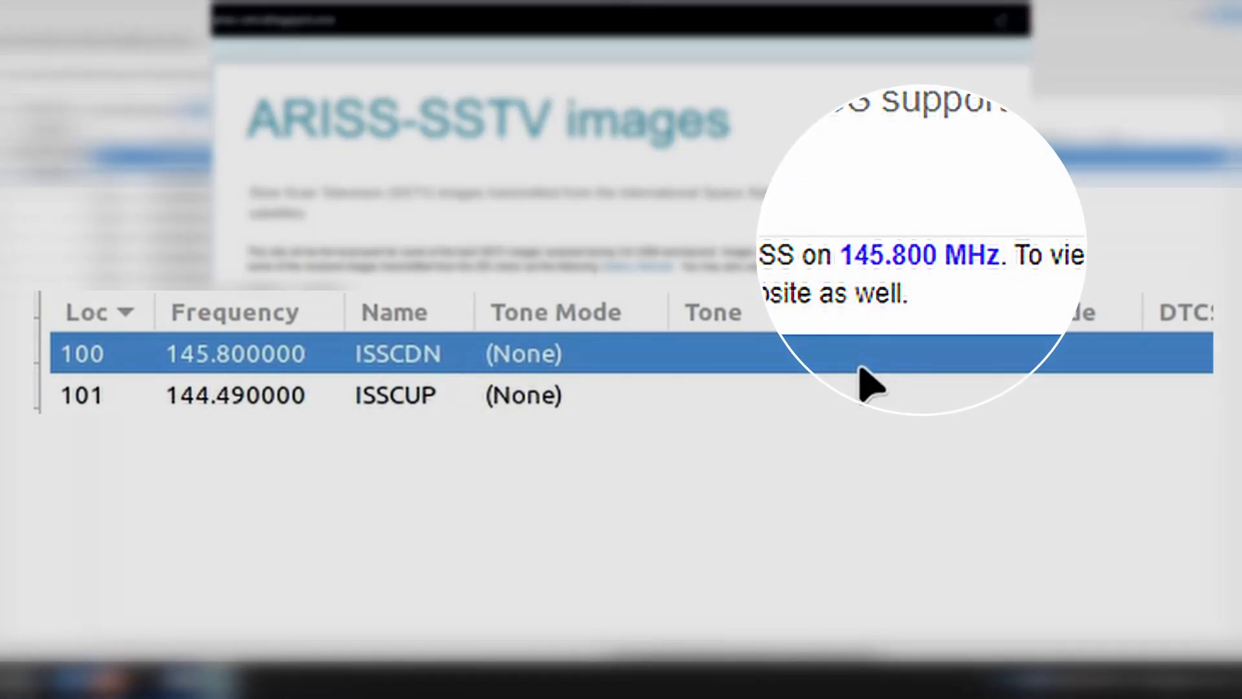
{"action": "left_click", "coordinate": [861, 391]}
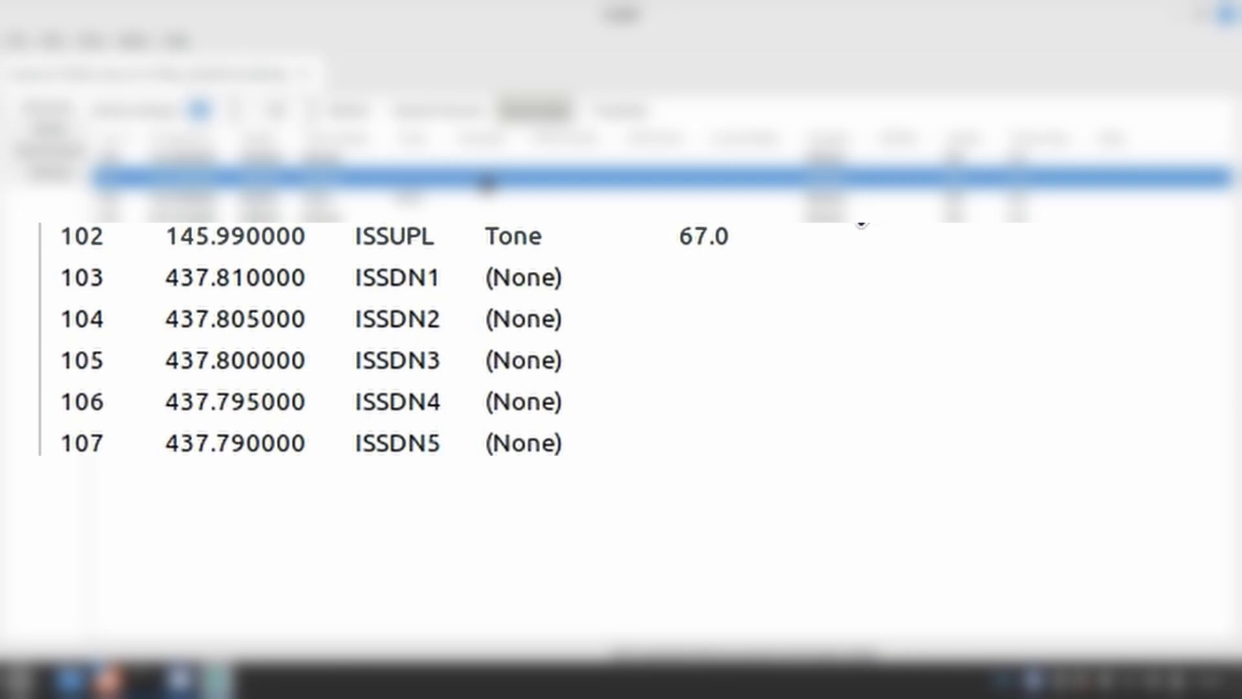
Examine the ISS uplink channel ISSUPL and the stepped downlink channels ISSDN1 to ISSDN5.
{"action": "left_click", "coordinate": [862, 196]}
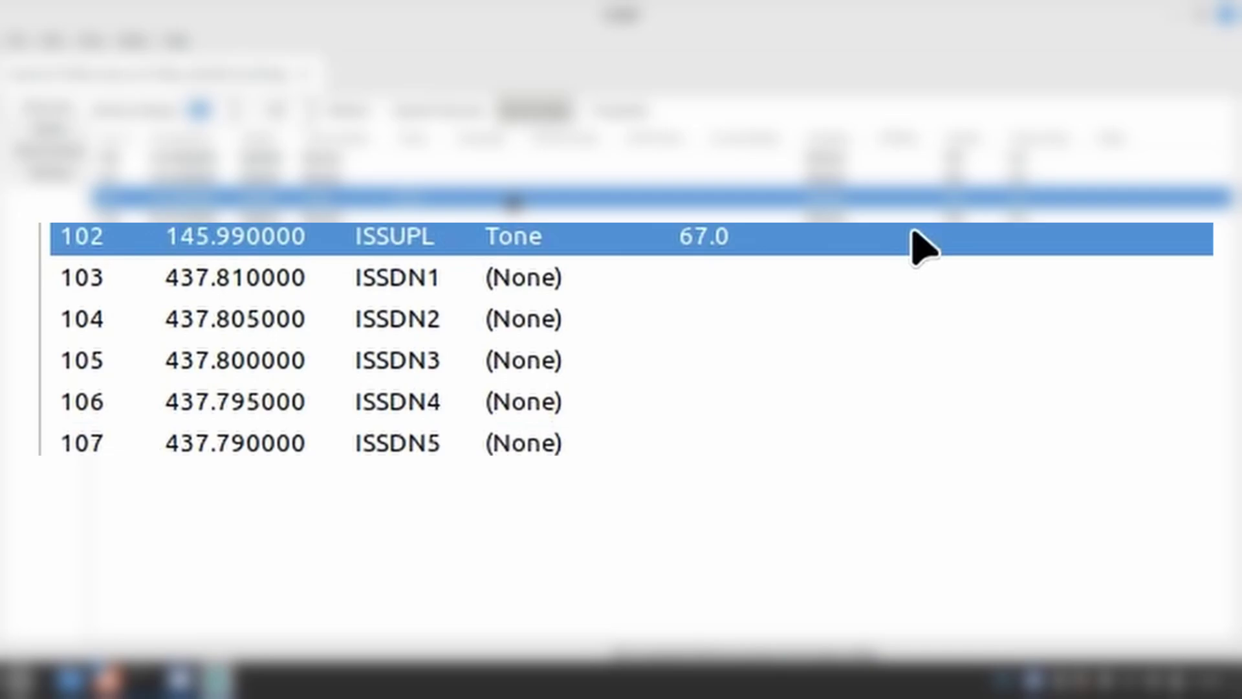
{"action": "left_click", "coordinate": [866, 375]}
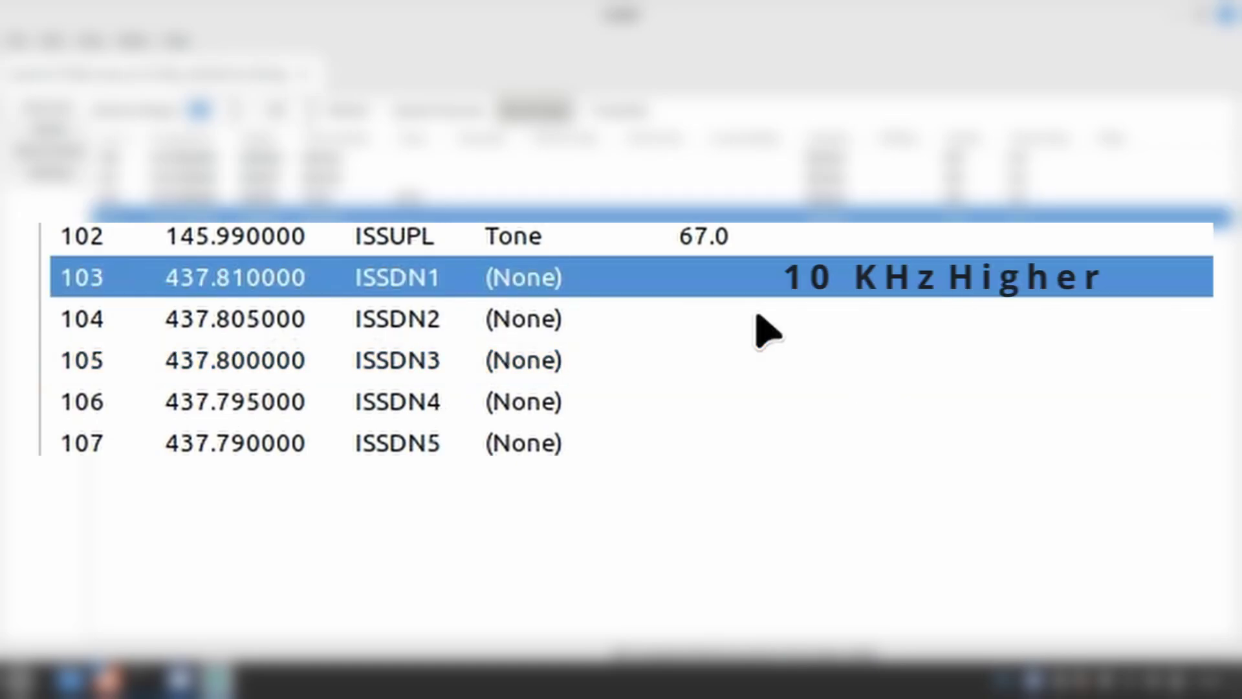
{"action": "left_click", "coordinate": [759, 319]}
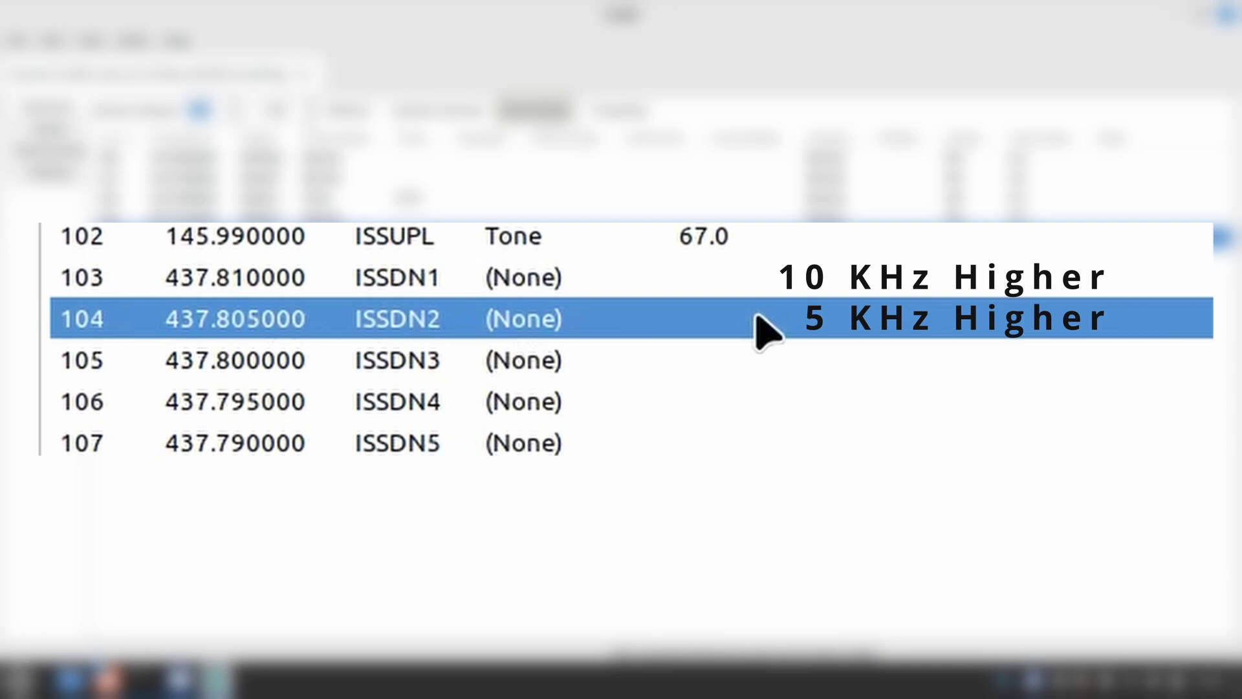
{"action": "left_click", "coordinate": [764, 409]}
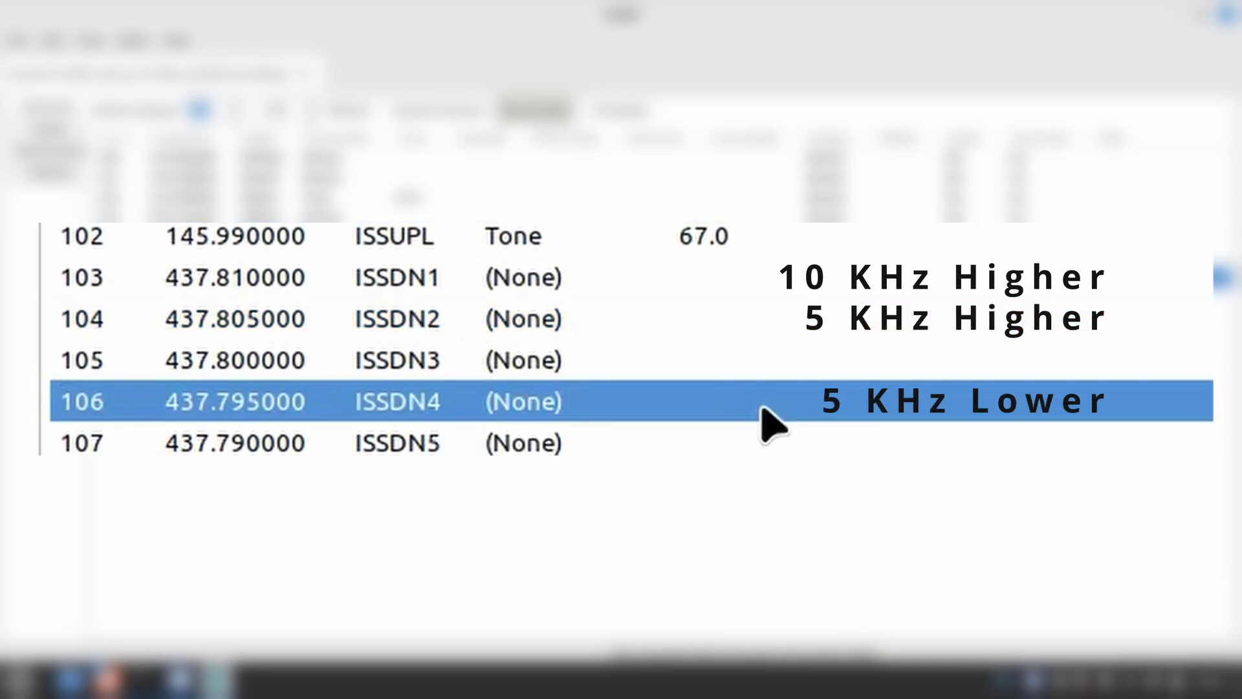
{"action": "left_click", "coordinate": [738, 440]}
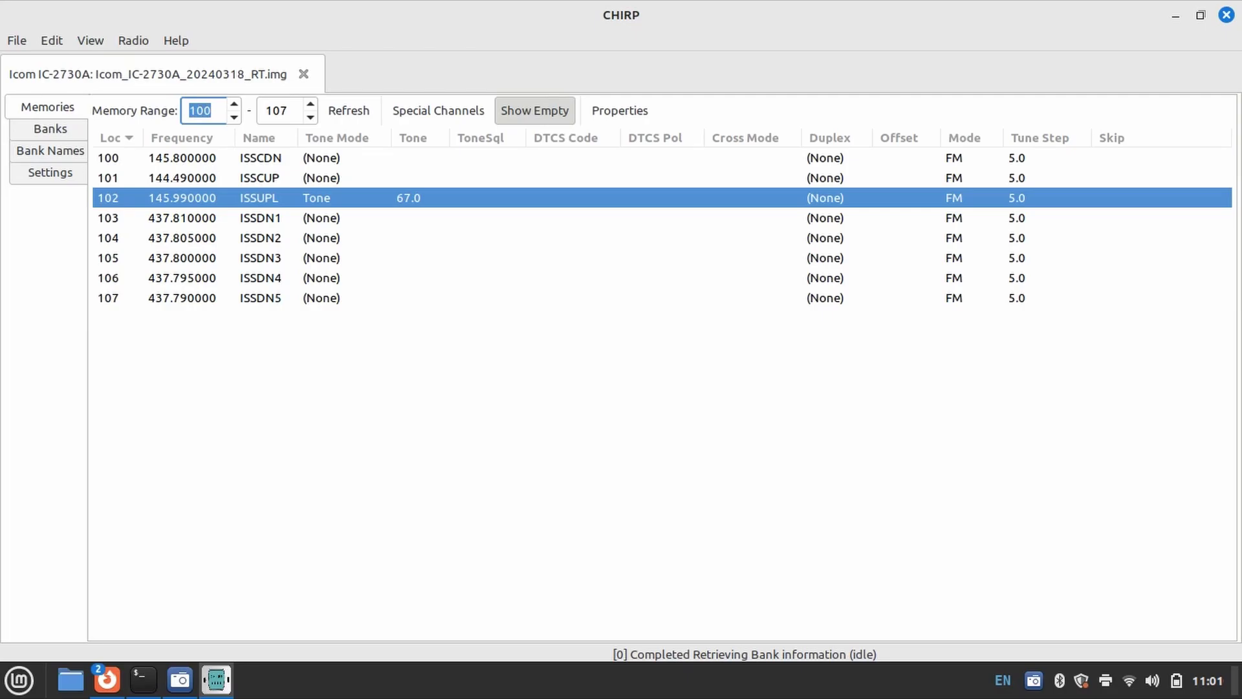
Display memories 108 to 114 and examine the SO50PN and SO50UP channels.
{"action": "type", "text": "108"}
{"action": "key", "text": "Tab"}
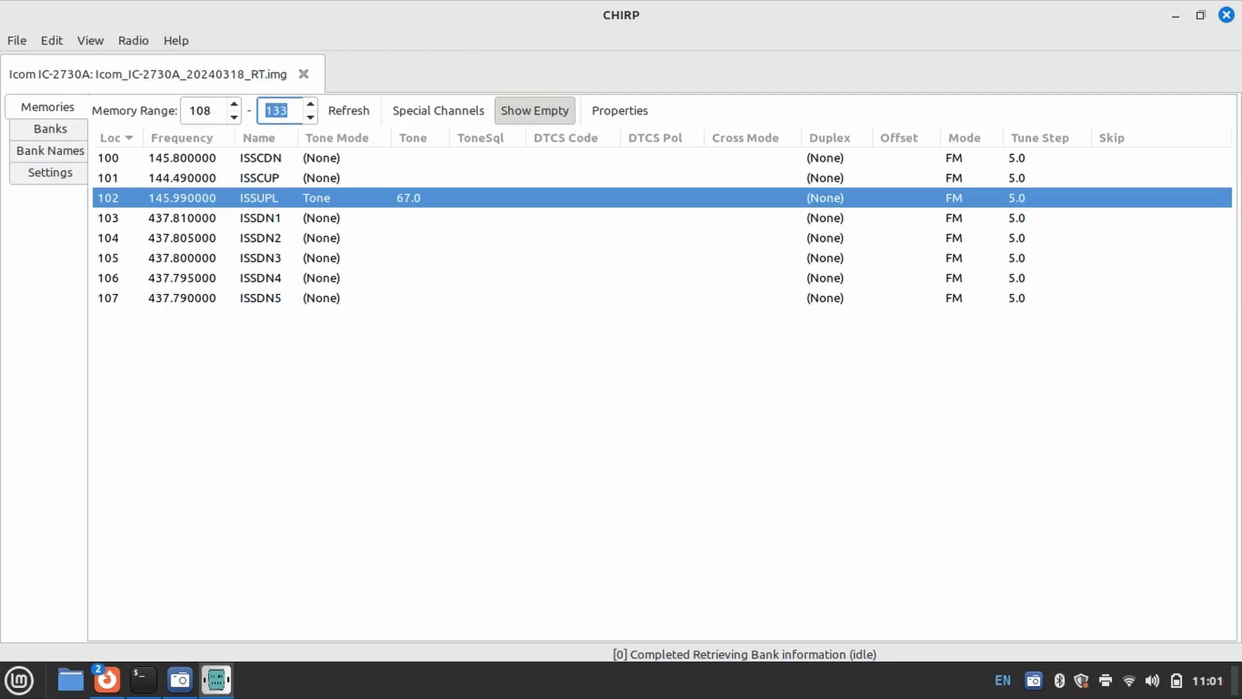
{"action": "type", "text": "114"}
{"action": "key", "text": "Return"}
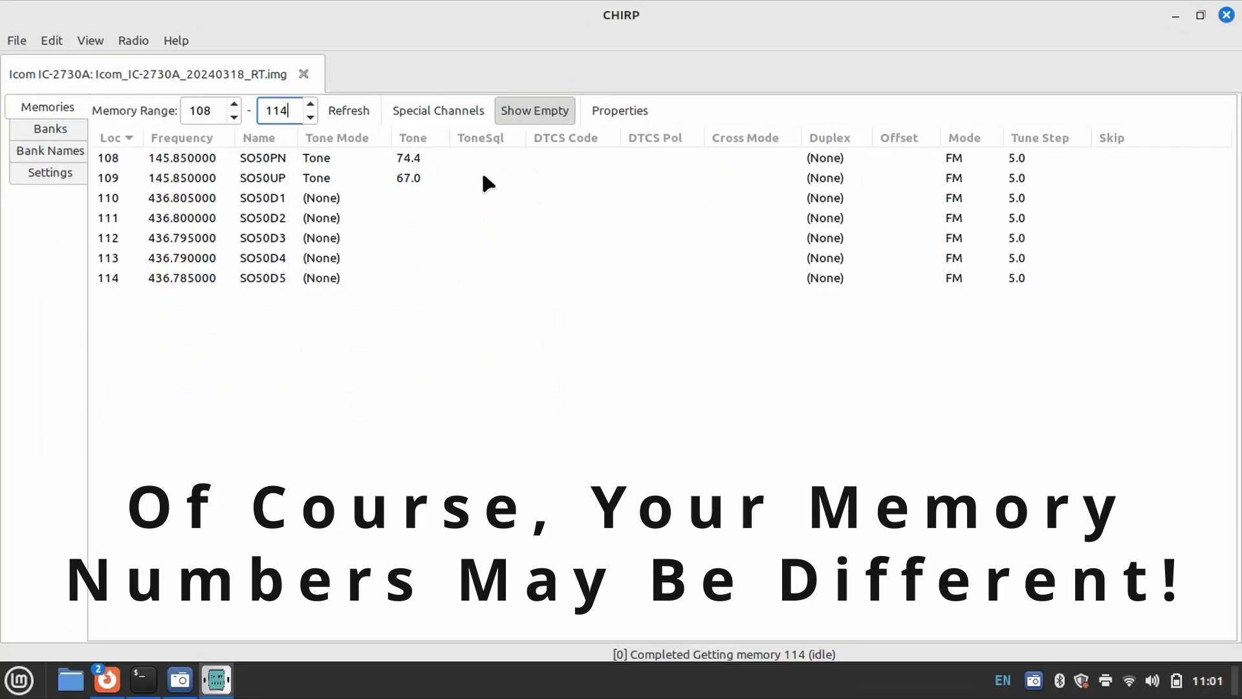
{"action": "left_click", "coordinate": [464, 155]}
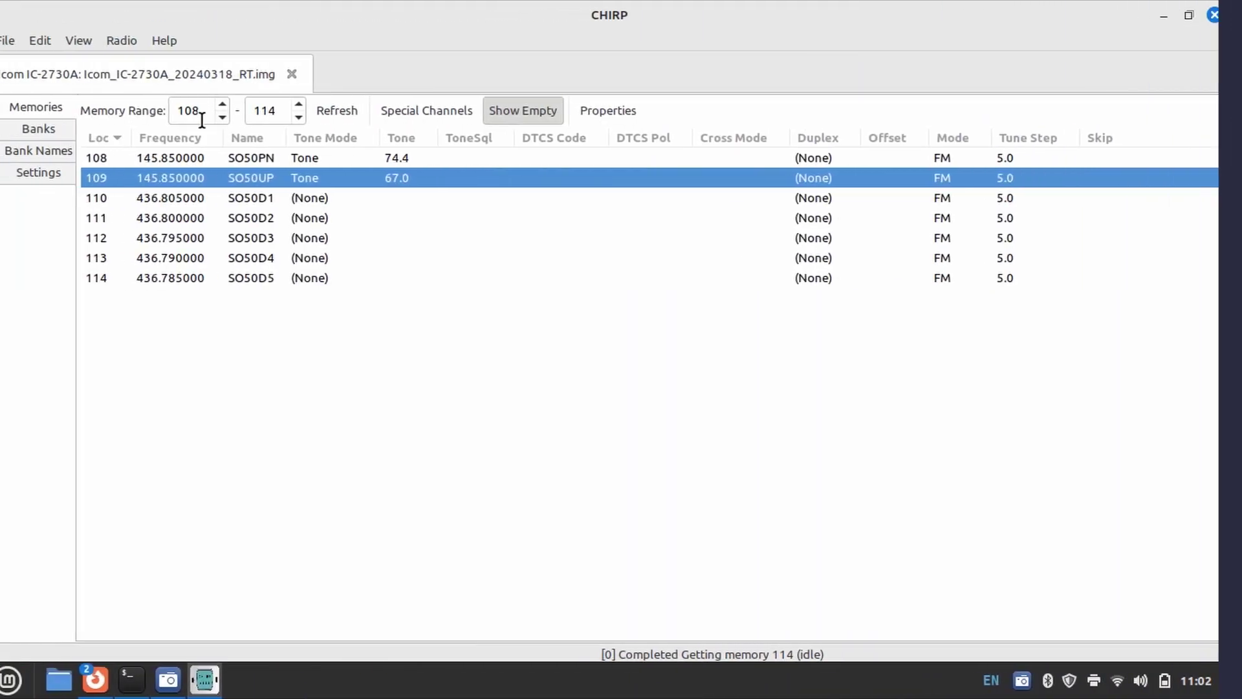
Set the memory range to 157 to 162 and display those channels.
{"action": "double_click", "coordinate": [202, 106]}
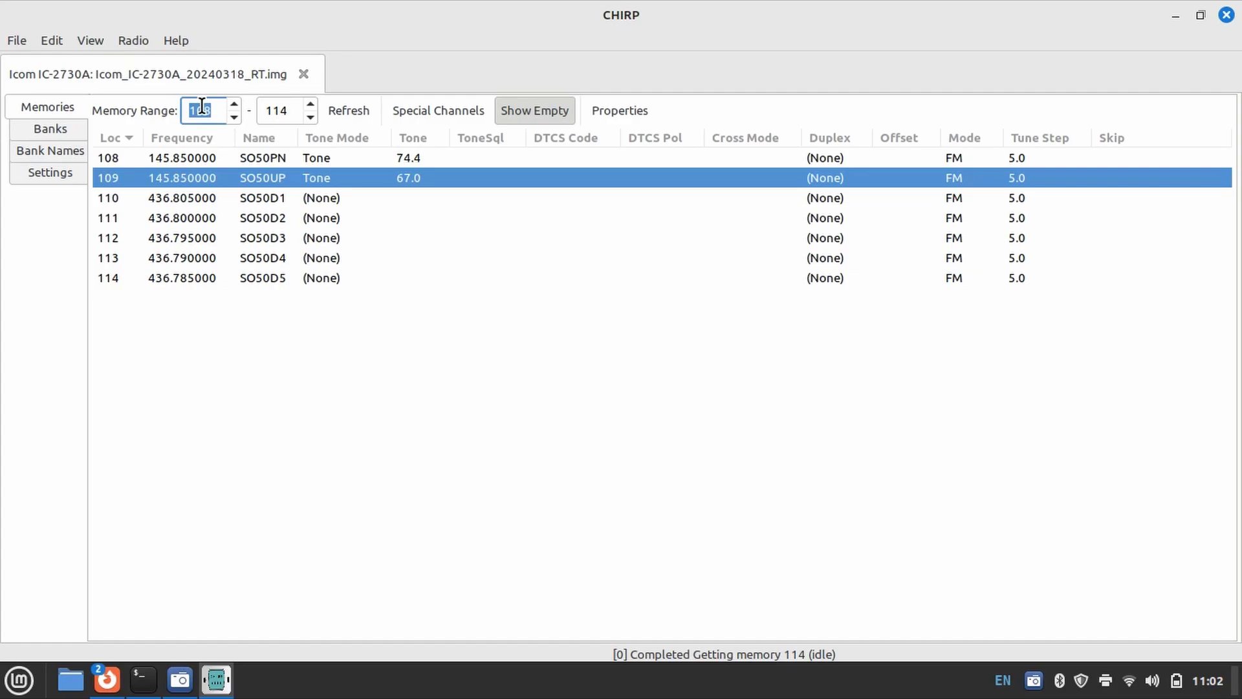
{"action": "type", "text": "157"}
{"action": "key", "text": "Tab"}
{"action": "type", "text": "162"}
{"action": "key", "text": "Return"}
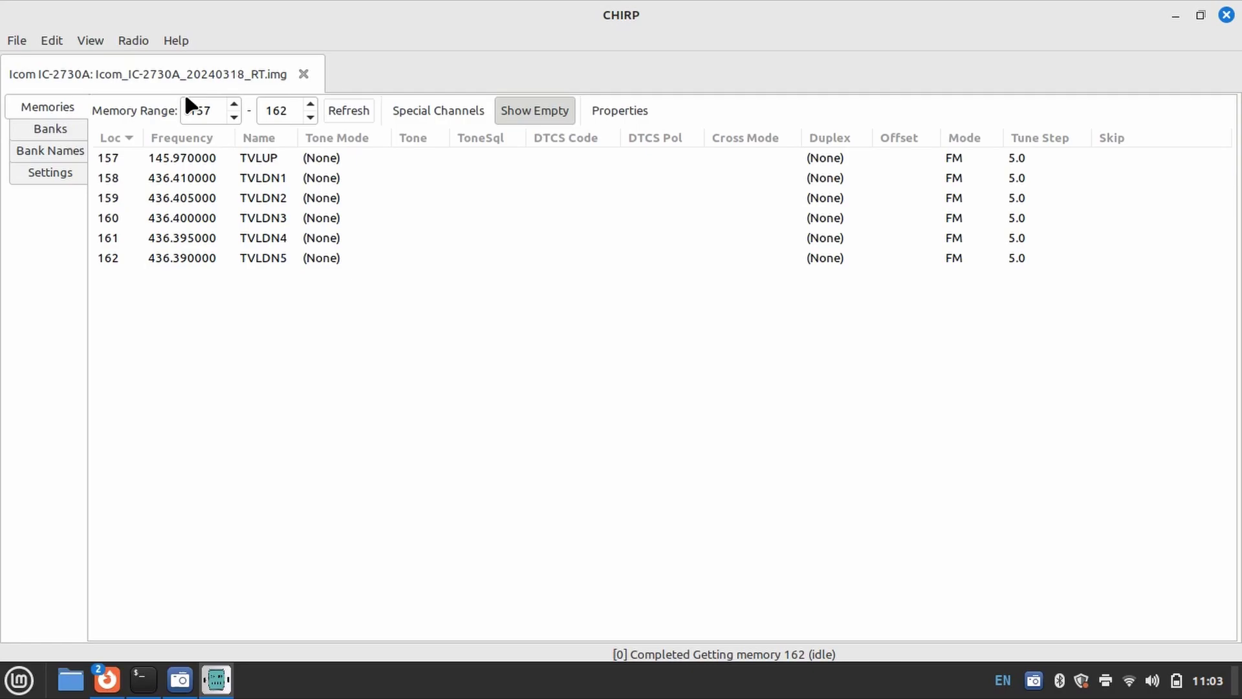
Set the memory range to 127 to 132 and display those channels.
{"action": "double_click", "coordinate": [203, 108]}
{"action": "type", "text": "127"}
{"action": "key", "text": "Tab"}
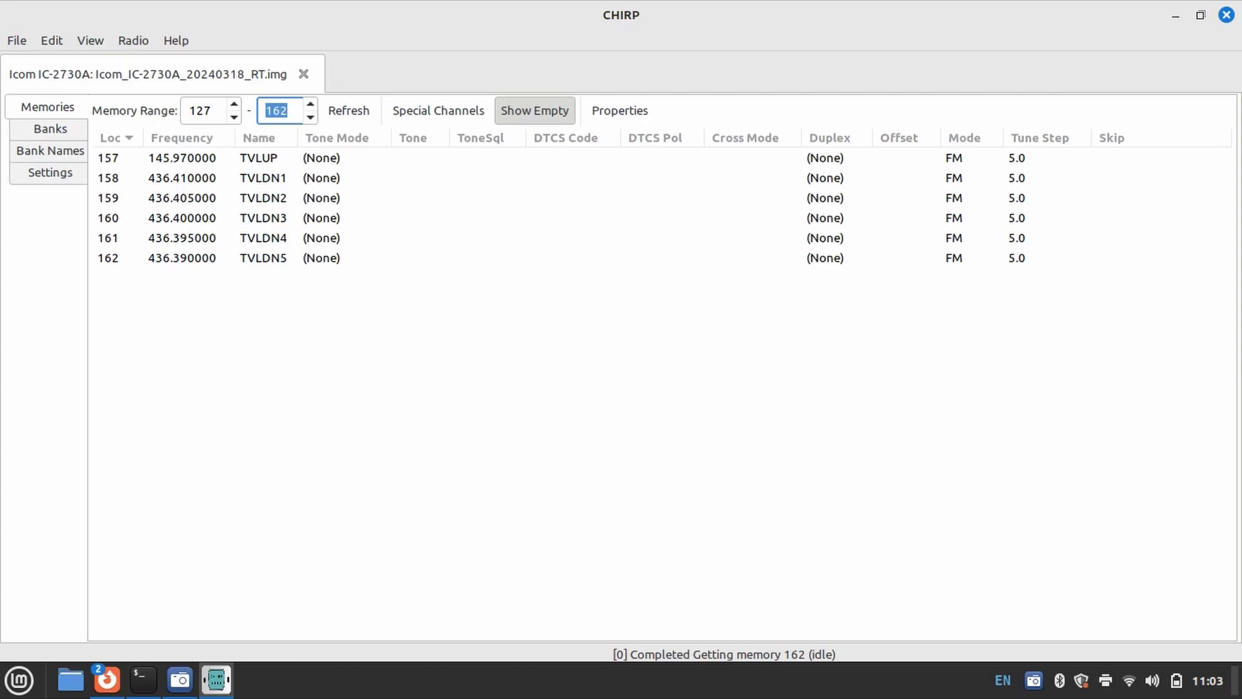
{"action": "type", "text": "132"}
{"action": "key", "text": "Return"}
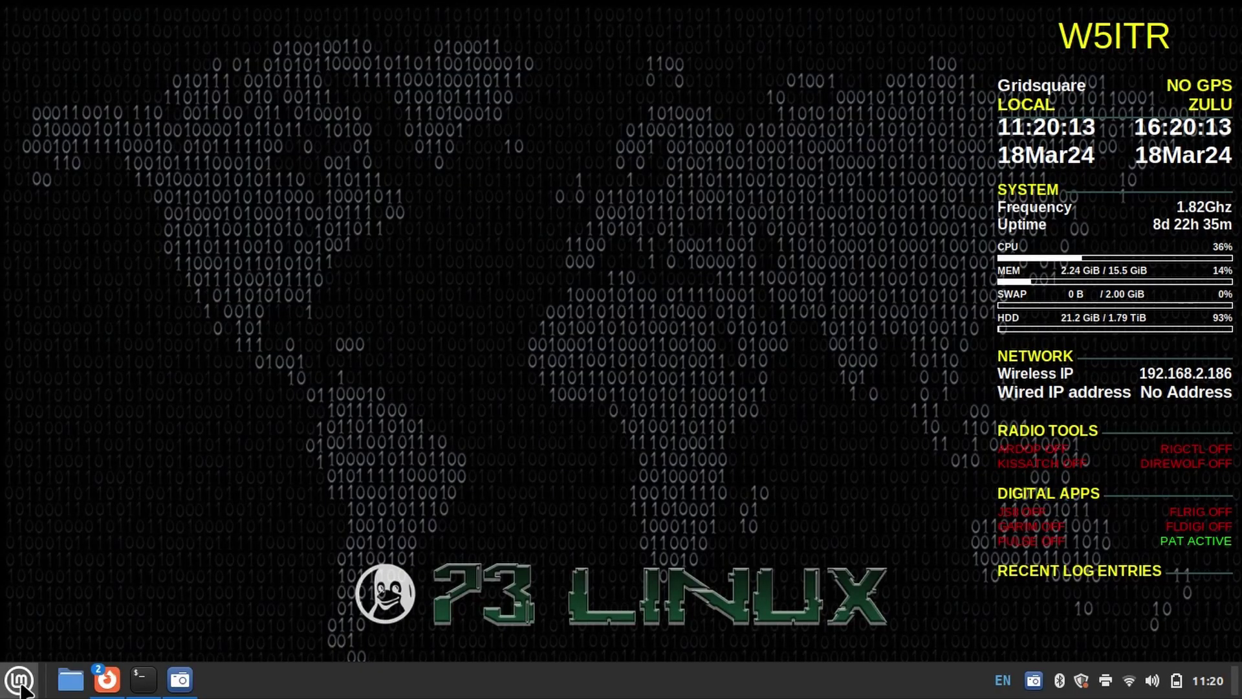
Start CHIRP again and download the memories from the Icom IC-2730A on port /dev/ttyUSB0, dismissing the information notice.
{"action": "left_click", "coordinate": [19, 679]}
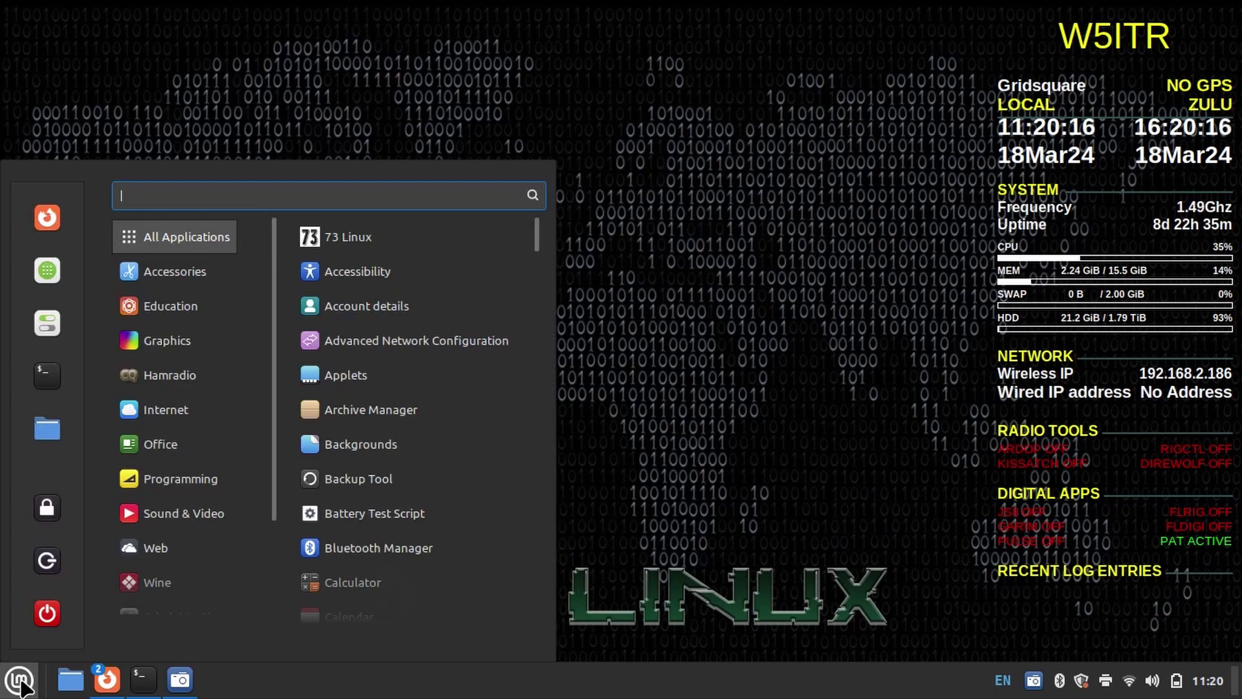
{"action": "type", "text": "chir"}
{"action": "key", "text": "Return"}
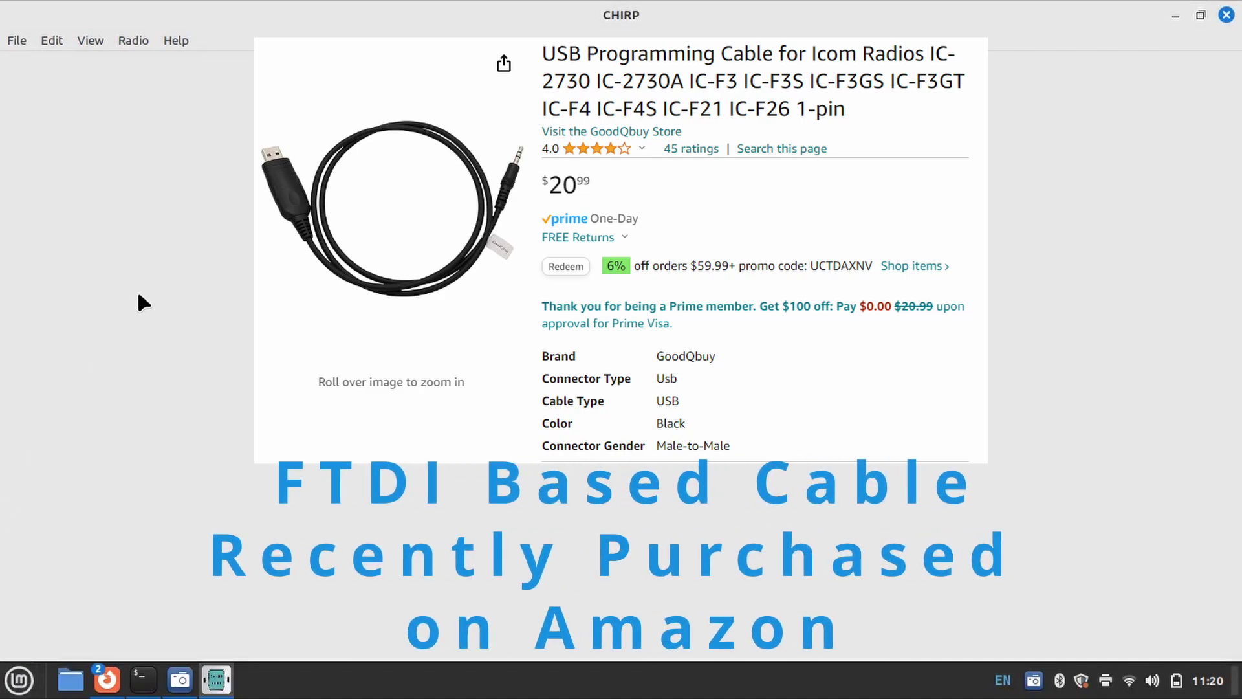
{"action": "left_click", "coordinate": [132, 41]}
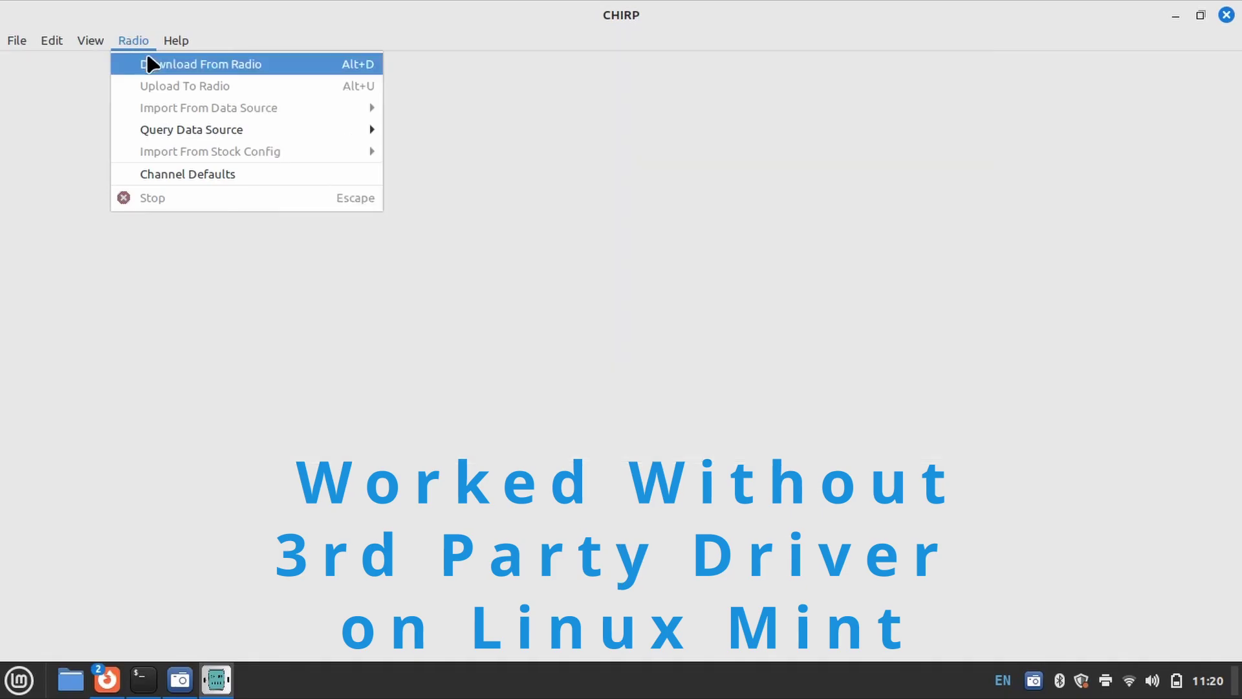
{"action": "left_click", "coordinate": [194, 64]}
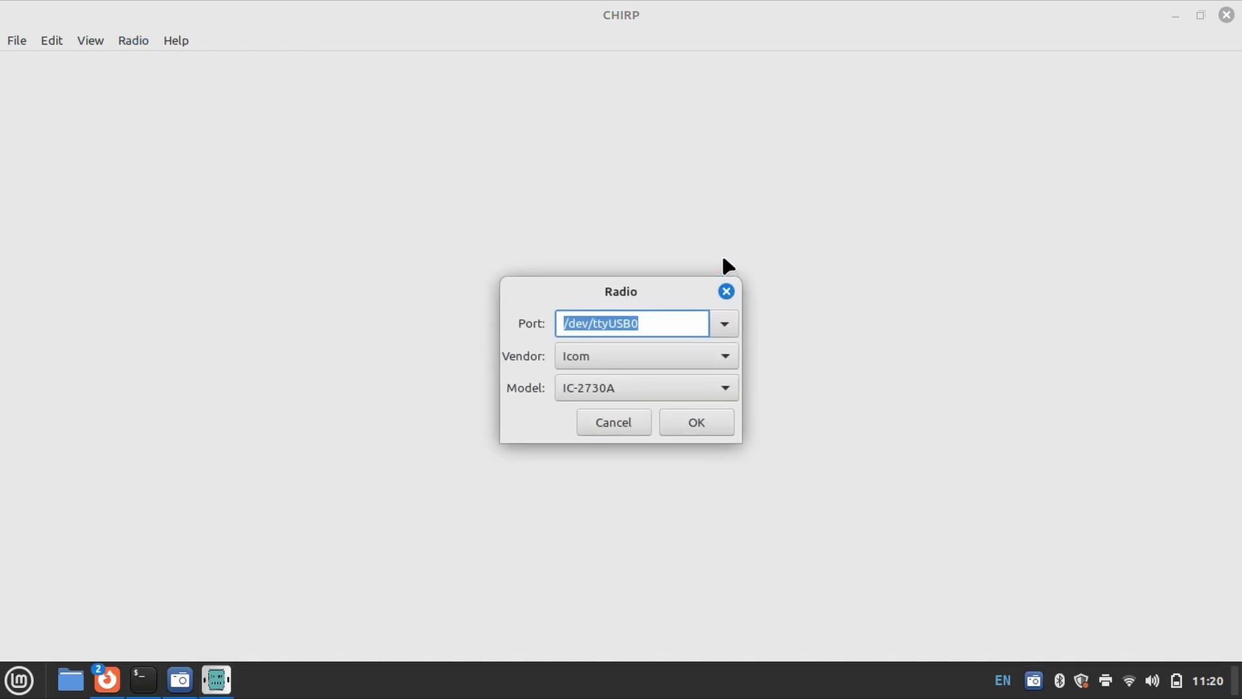
{"action": "left_click", "coordinate": [692, 422]}
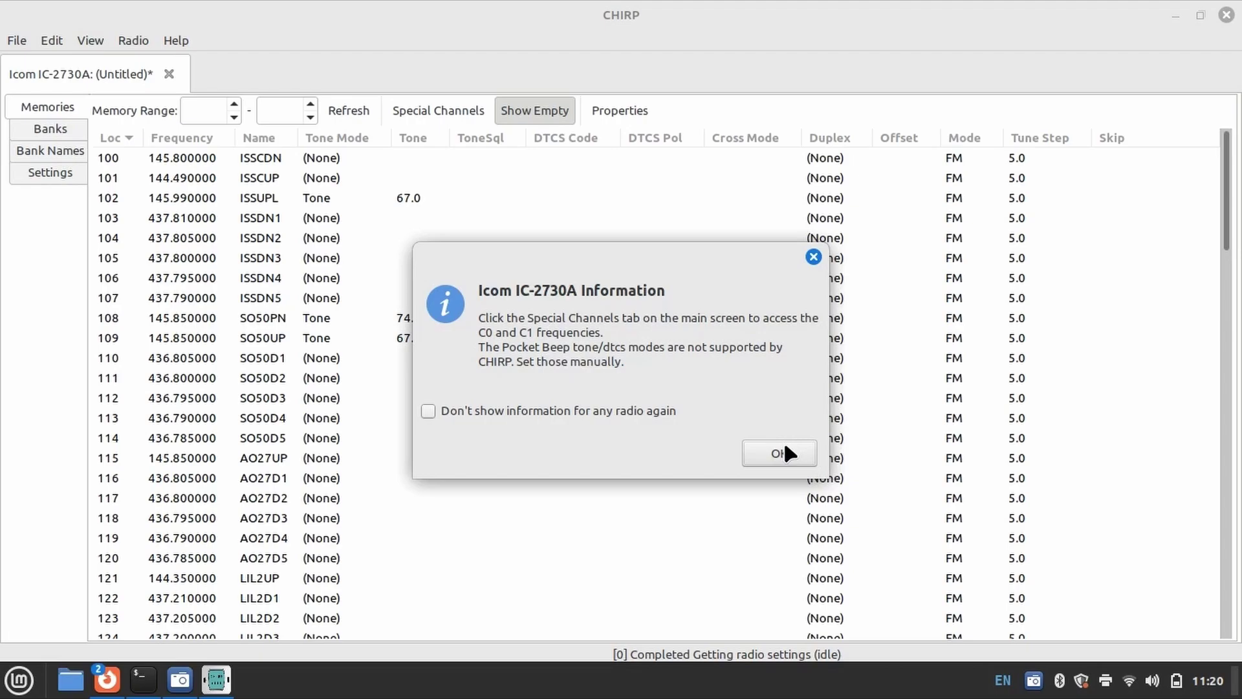
{"action": "left_click", "coordinate": [786, 453]}
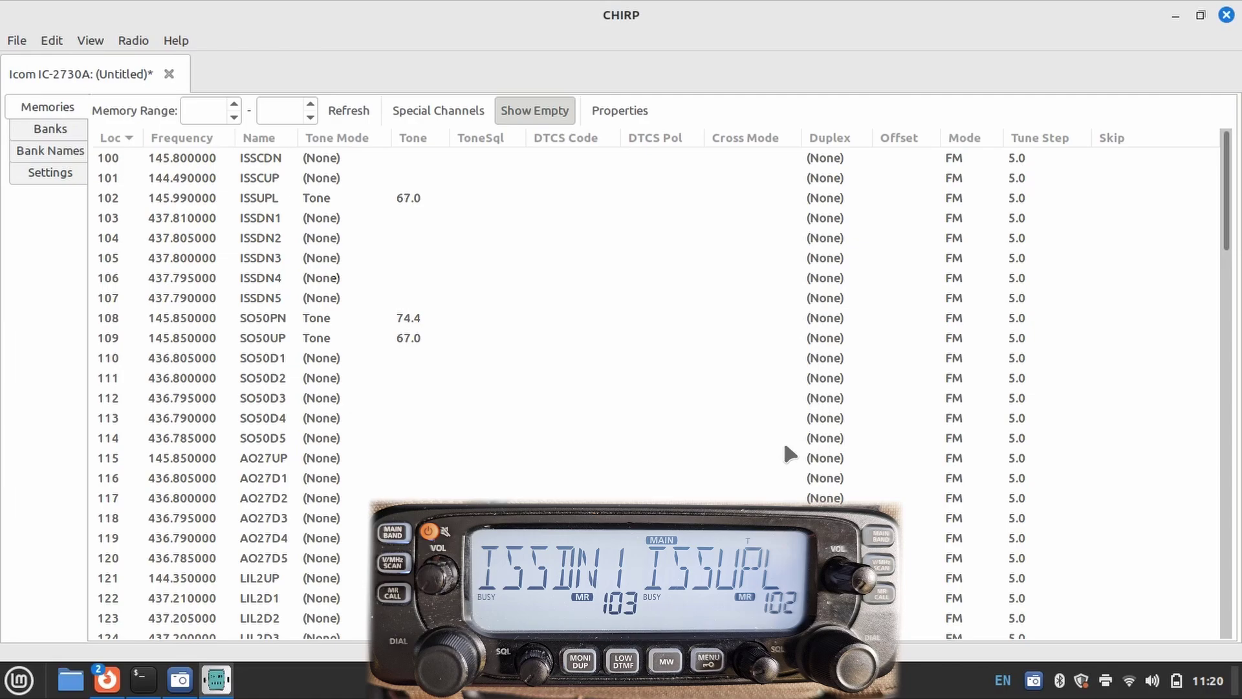
View the bank names and upload the downloaded image to the Icom IC-2730A on port /dev/ttyUSB0.
{"action": "left_click", "coordinate": [47, 150]}
{"action": "left_click", "coordinate": [131, 39]}
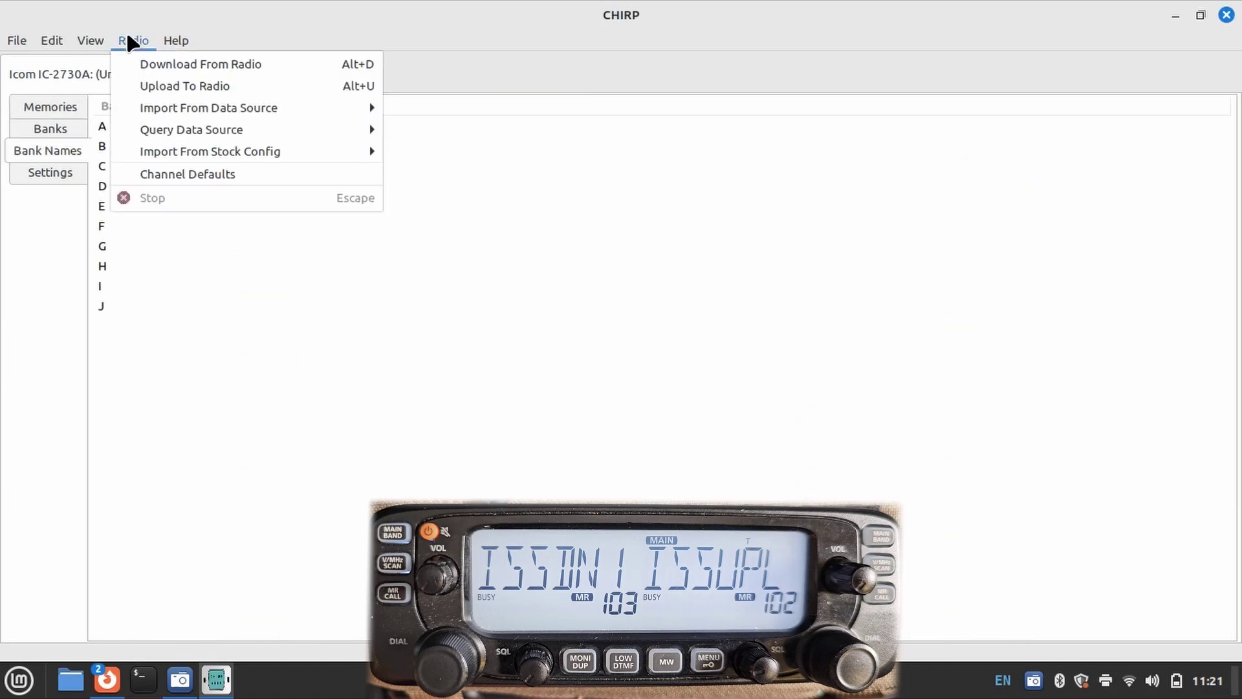
{"action": "left_click", "coordinate": [184, 91]}
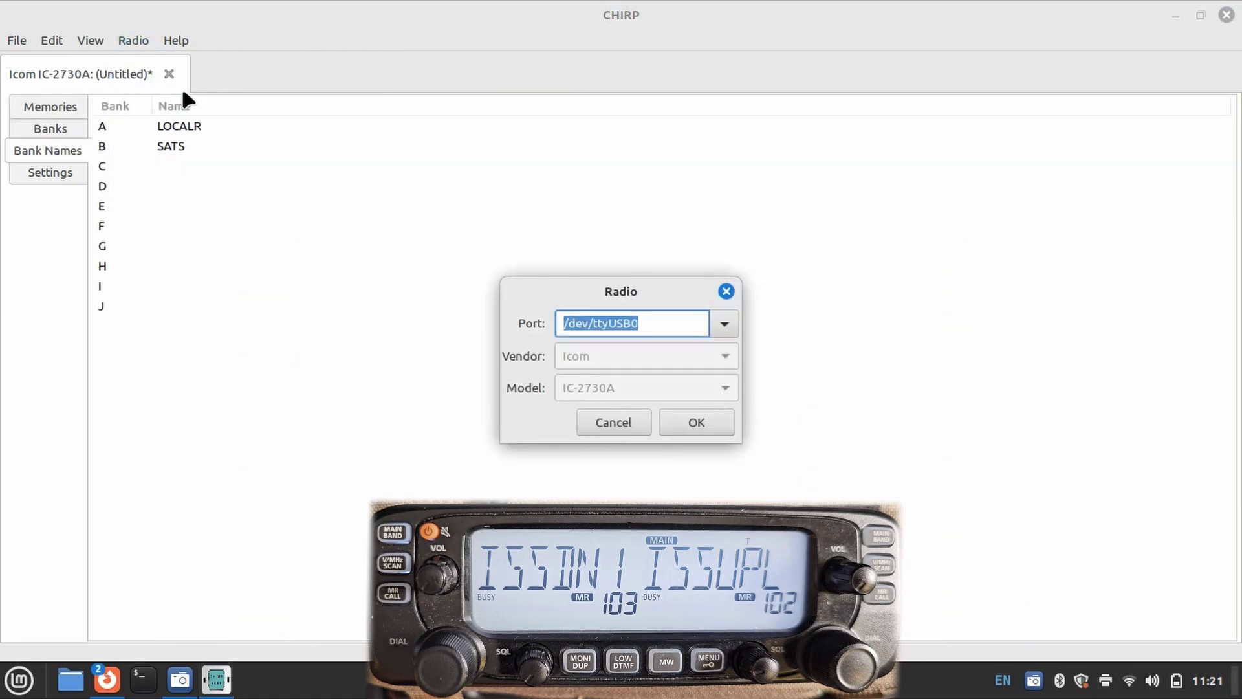
{"action": "left_click", "coordinate": [708, 420]}
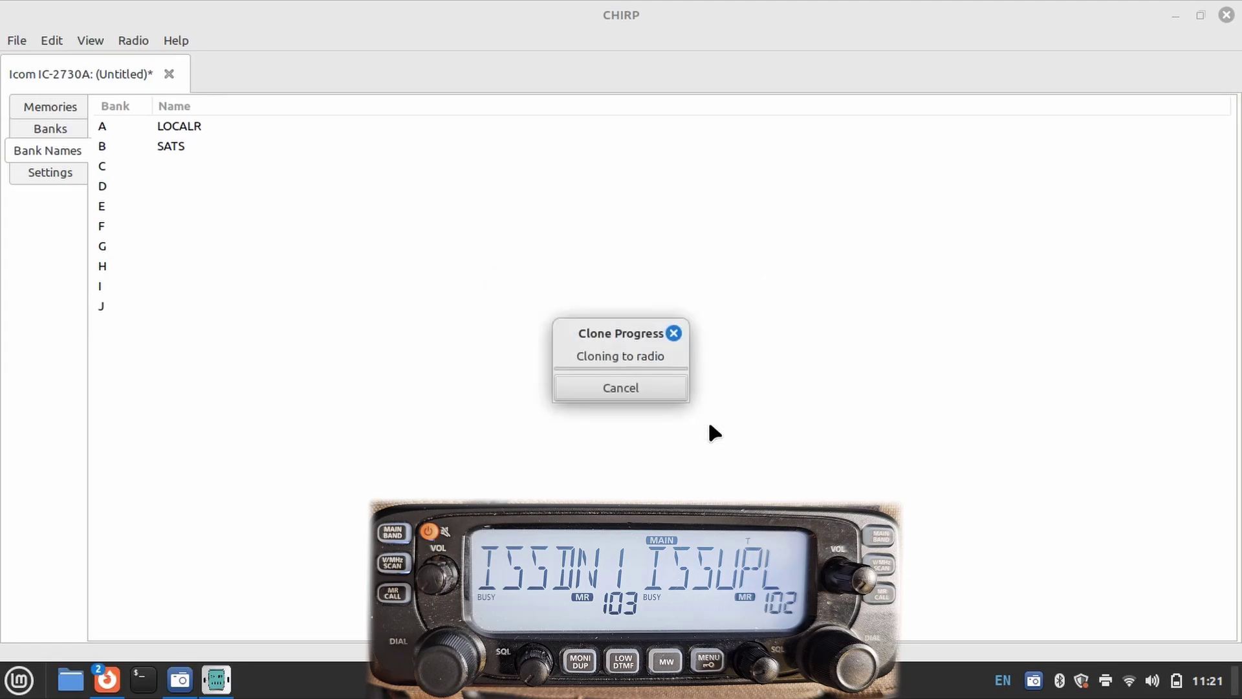